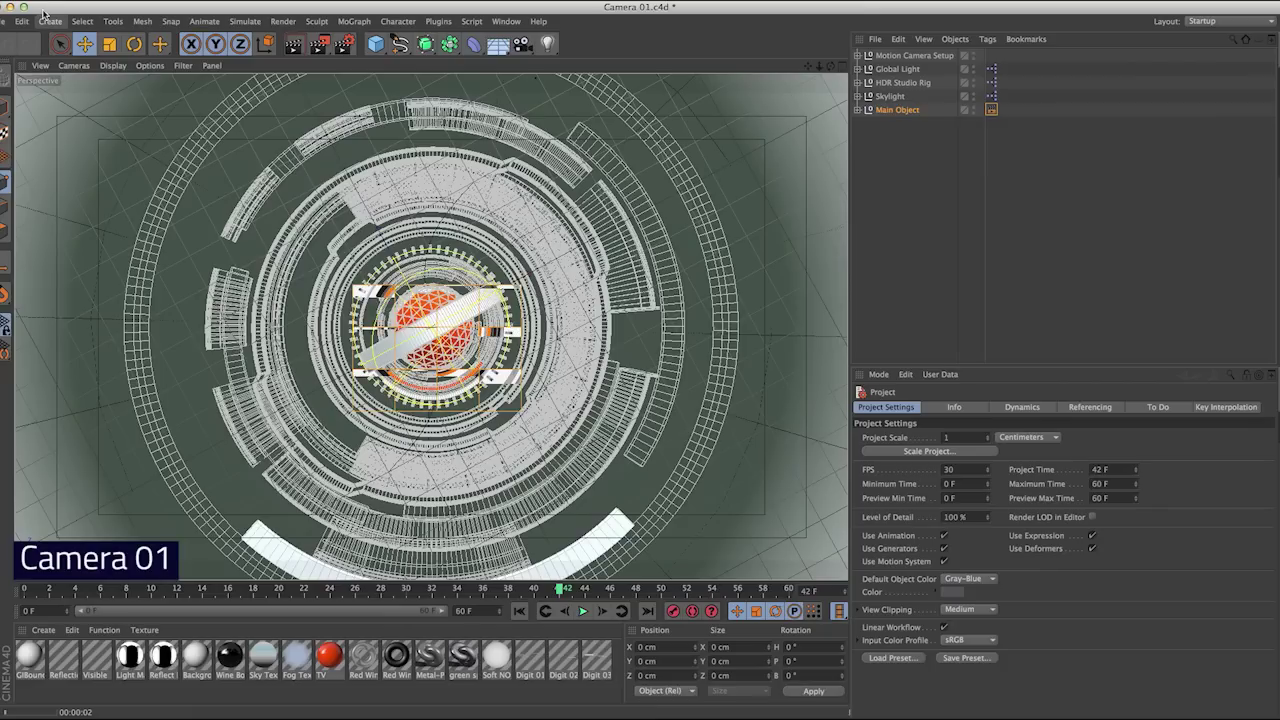
- Switch the Camera 03 scene to the four-view perspective, top, right and front layout
middle_click(588, 186)
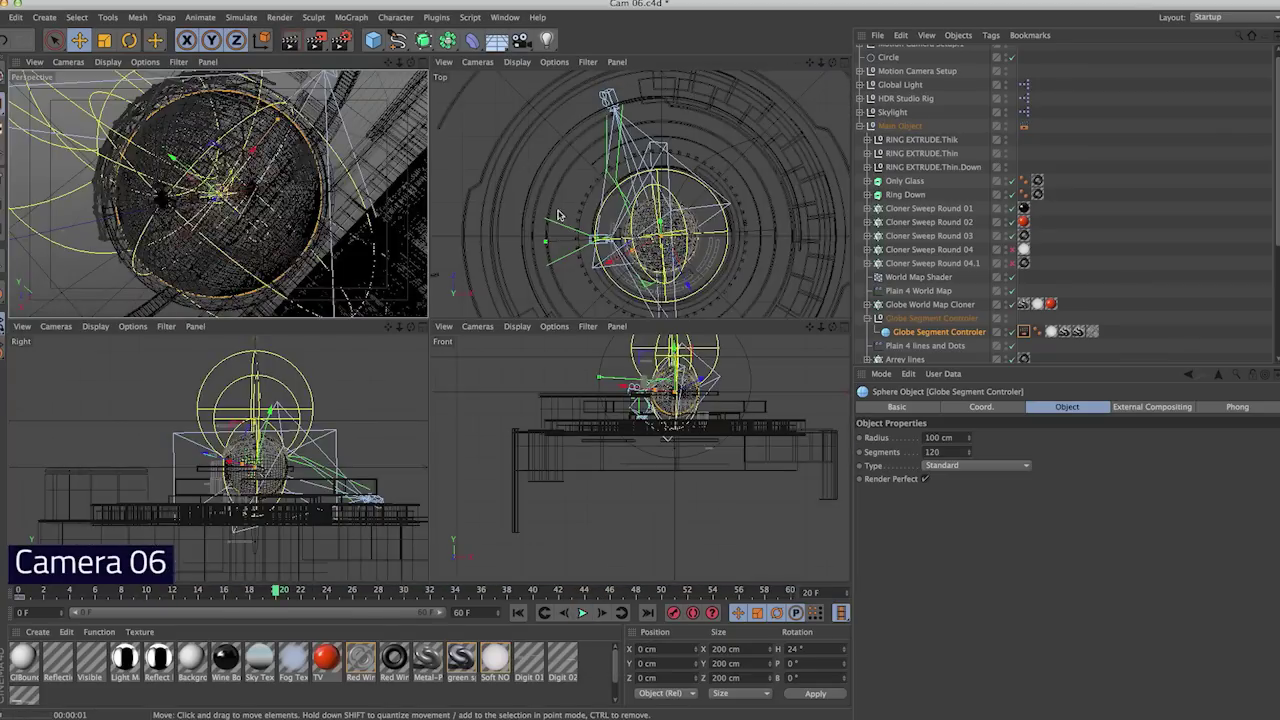
- Scrub the Cam 06 animation ahead to frame 34
left_click_drag(281, 594, 458, 594)
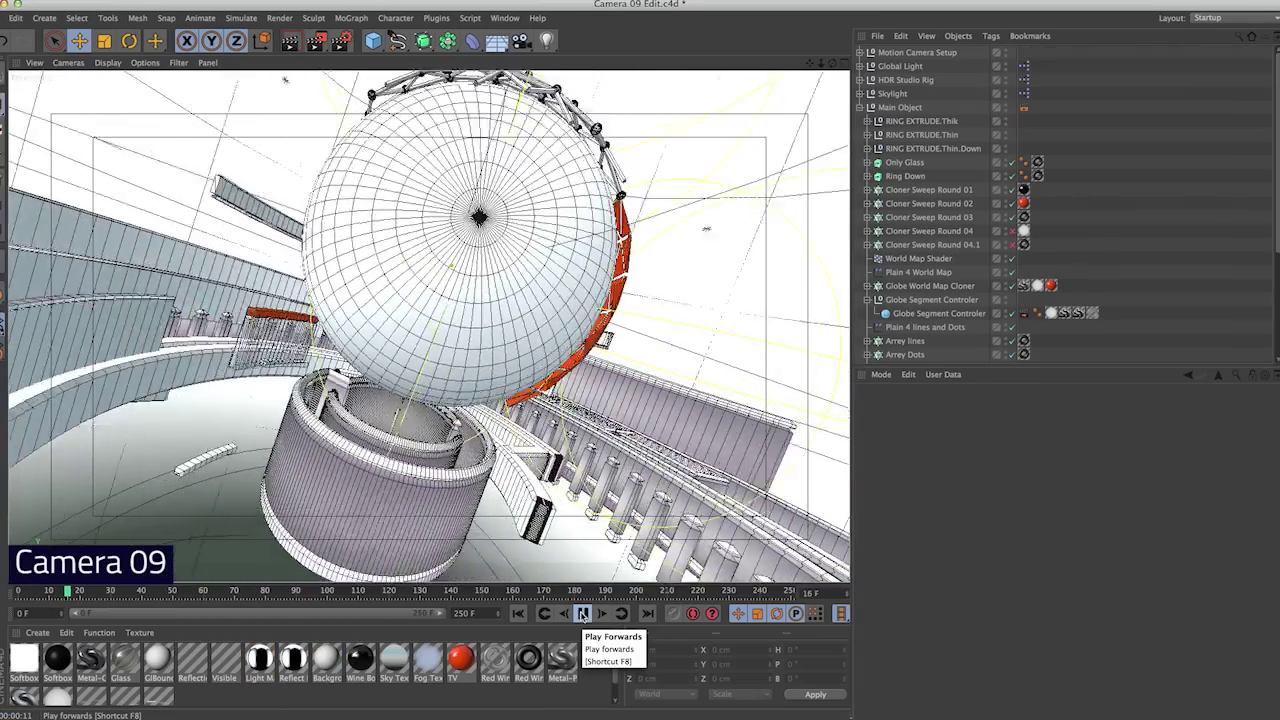
- Play the Camera 08 fly-through passing beneath the ring station and orange globe
left_click(582, 614)
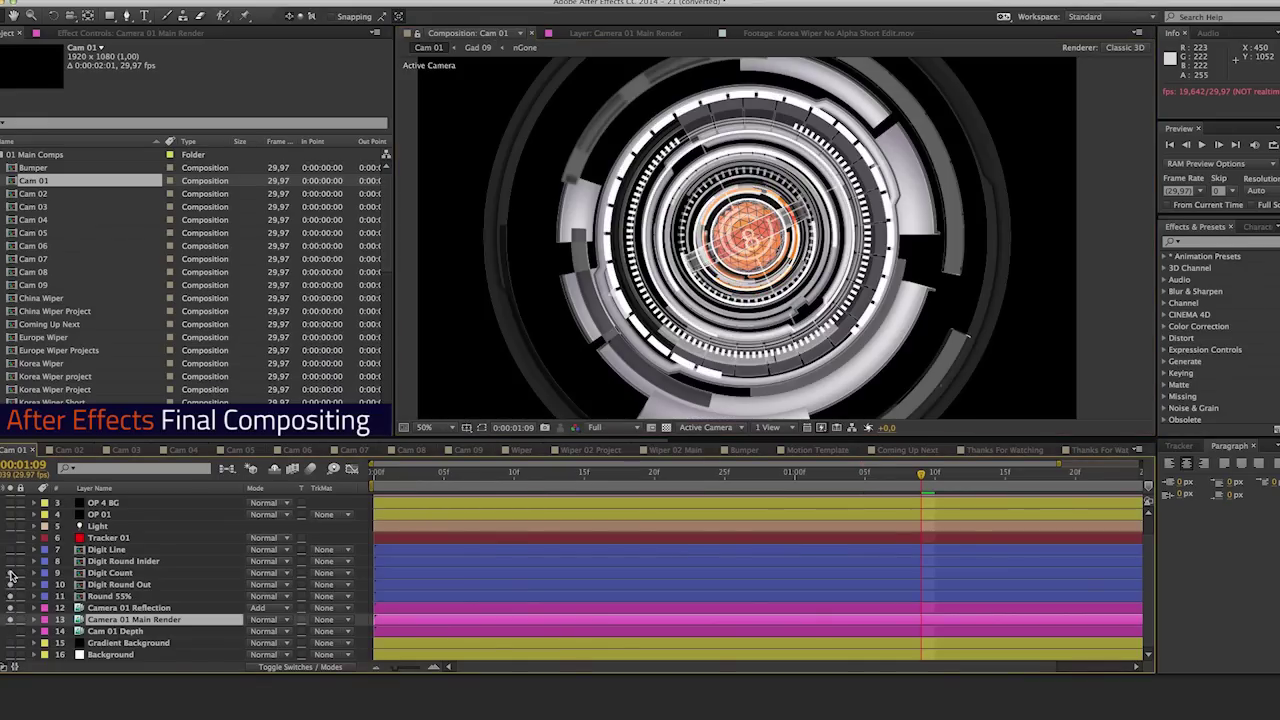
- Unhide the Cam 01 layers, then preview the Camera 02 Main pass and return to its composite
mouse_move(12, 576)
left_mouse_down()
mouse_move(10, 520)
mouse_move(12, 652)
left_mouse_up()
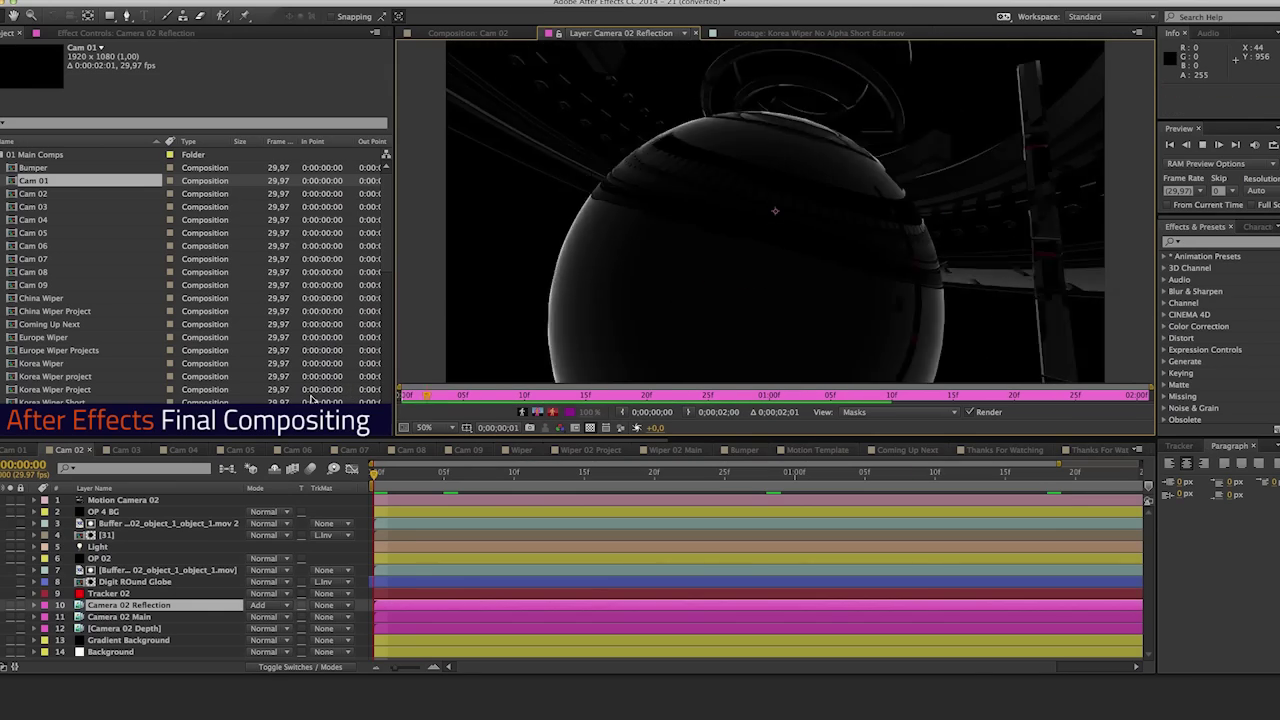
left_click(105, 616)
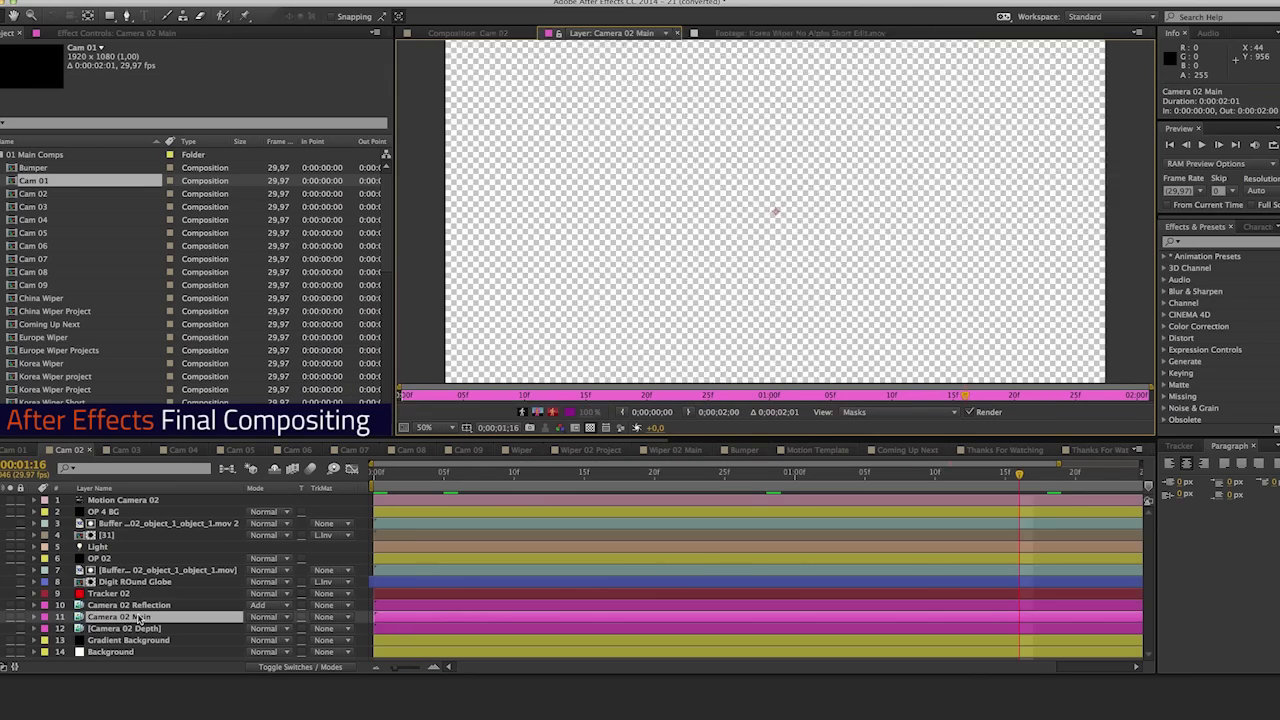
key("space")
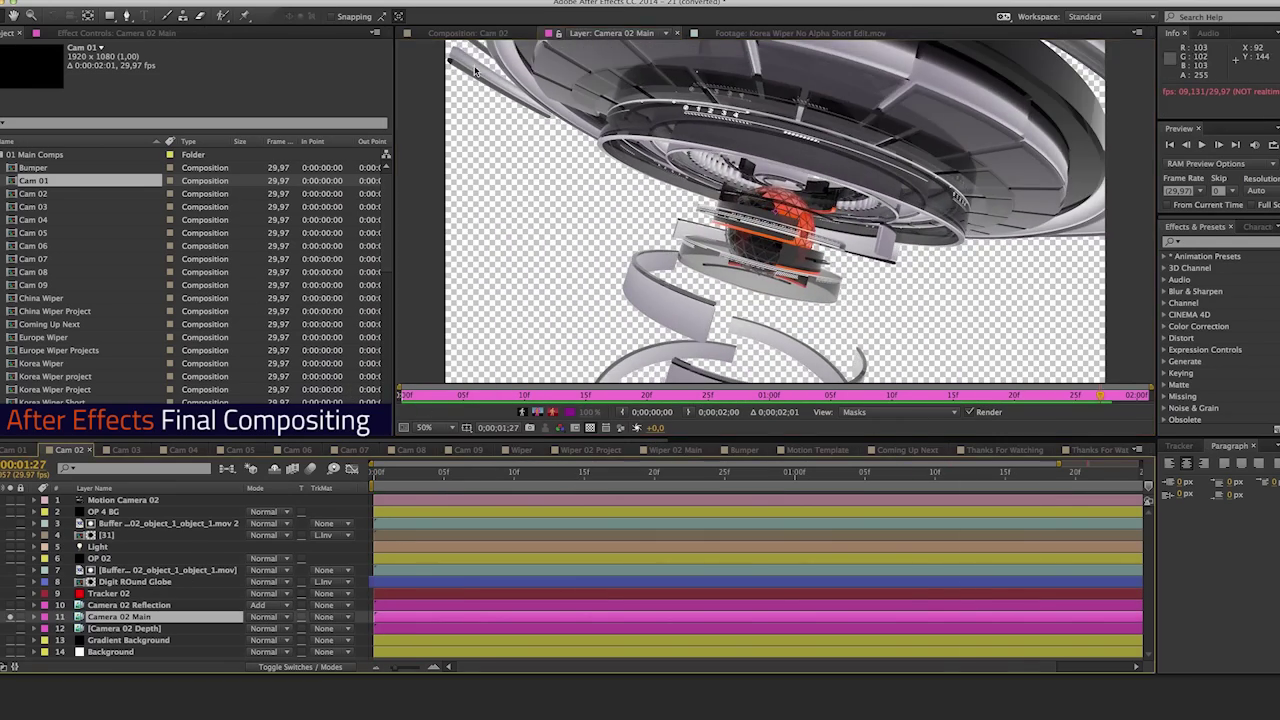
left_click(840, 493)
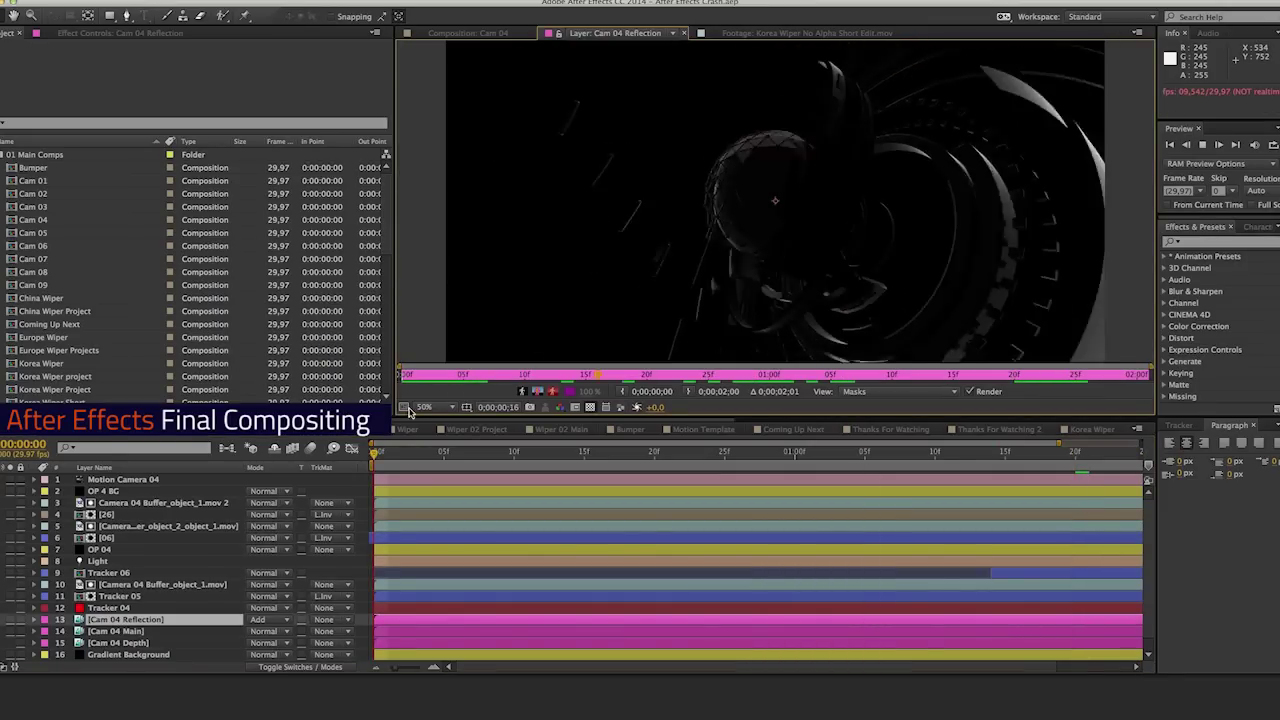
- View the Cam 04 Main pass alone, then its full composite with the transparency grid off
left_click(115, 631)
left_click(10, 633)
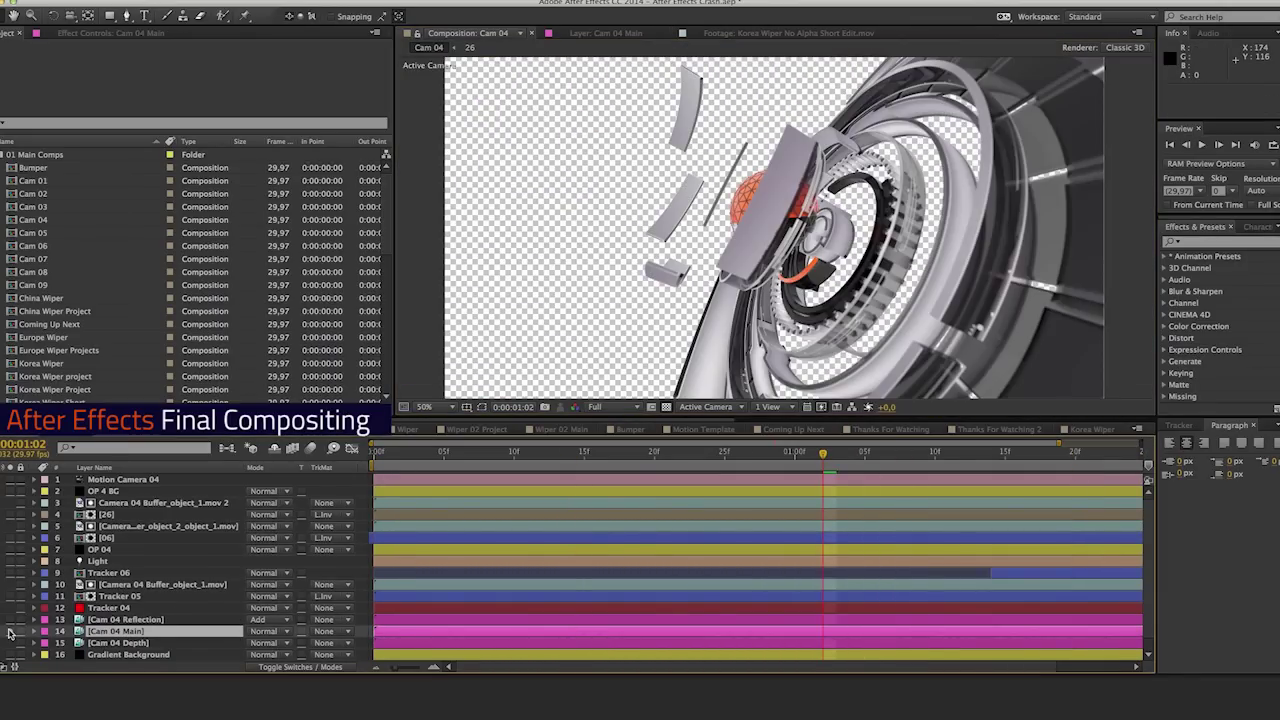
left_click(666, 408)
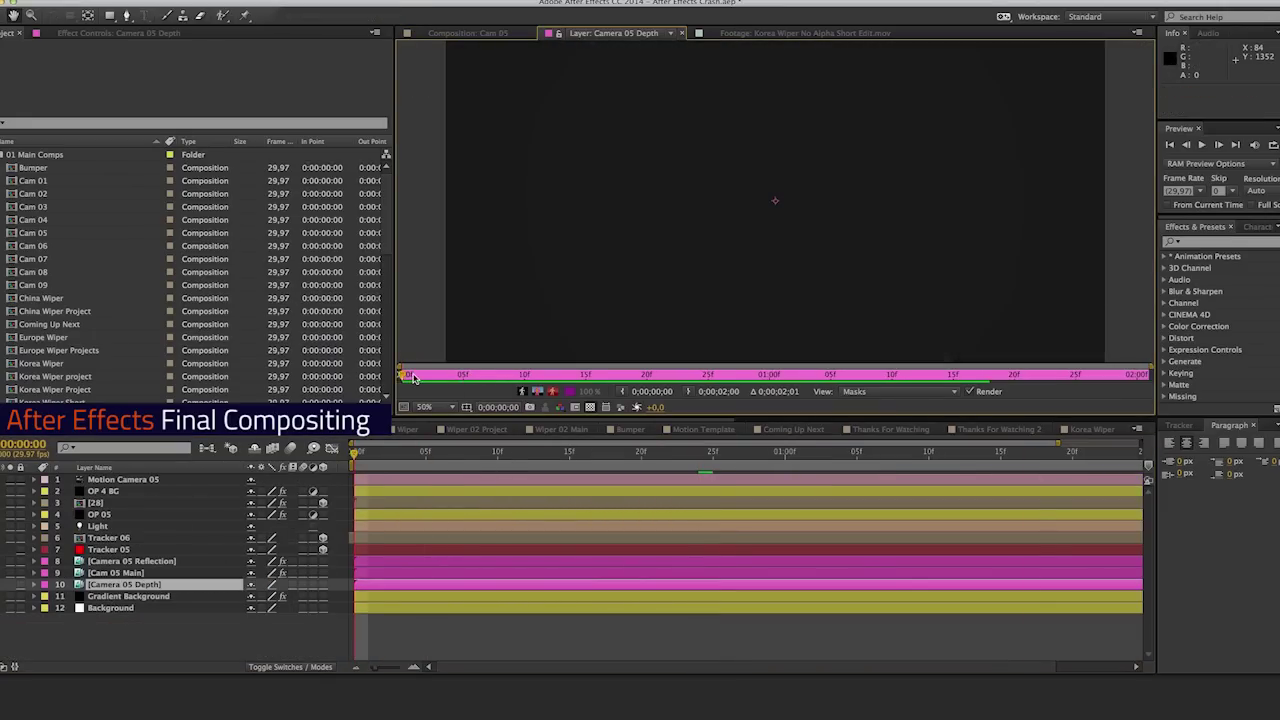
- Preview the Cam 05 Reflection and Main passes, then view the composite at 50% with Background on
key("ctrl+Up")
key("ctrl+Up")
key("space")
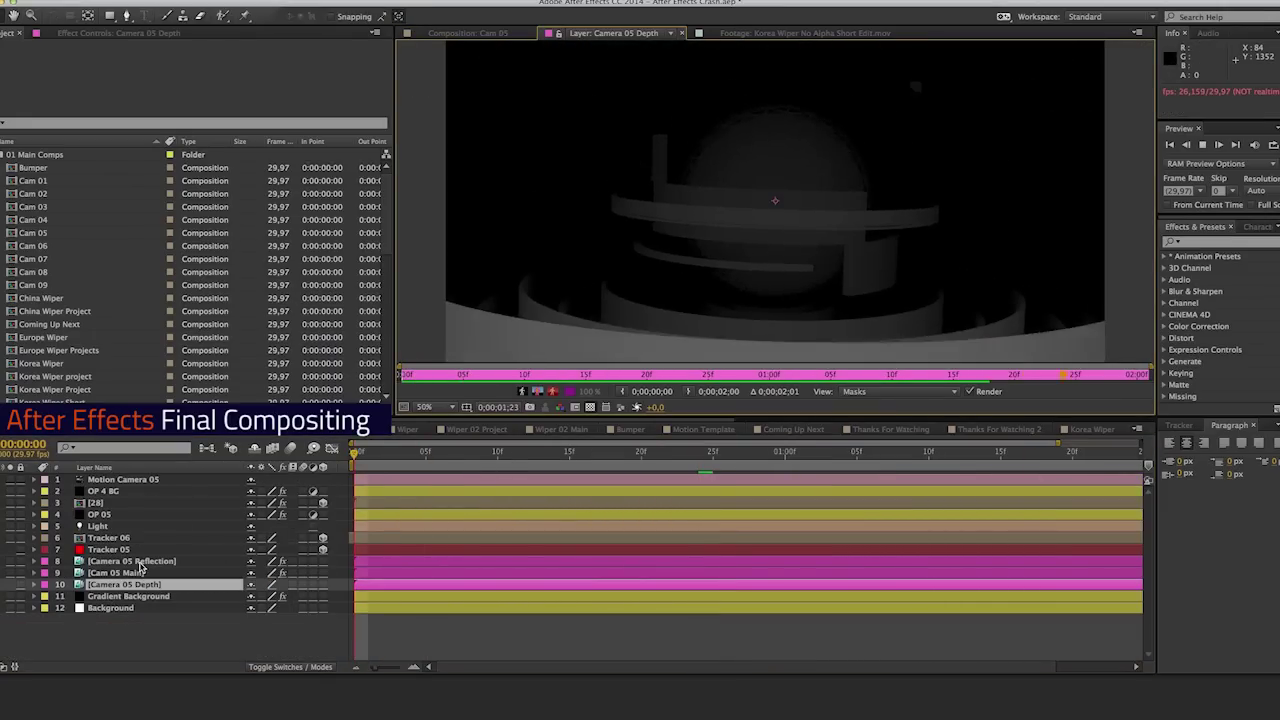
key("ctrl+Down")
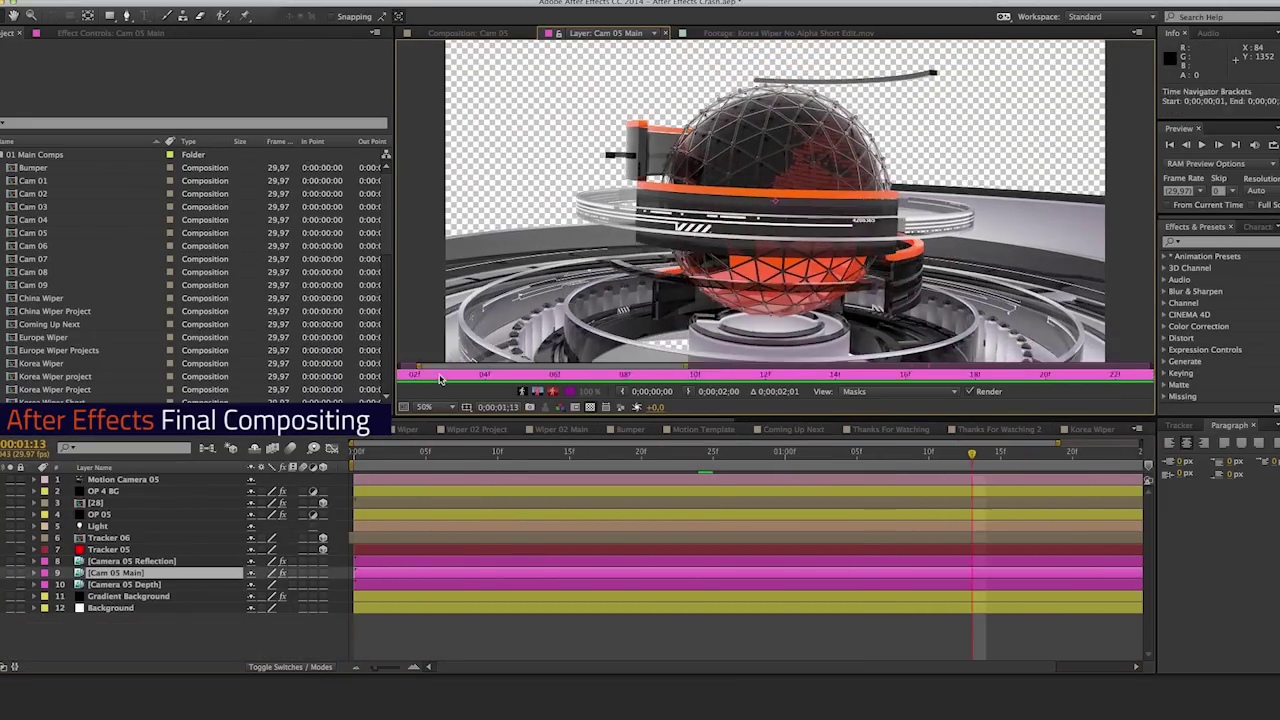
left_click(22, 545)
key("period")
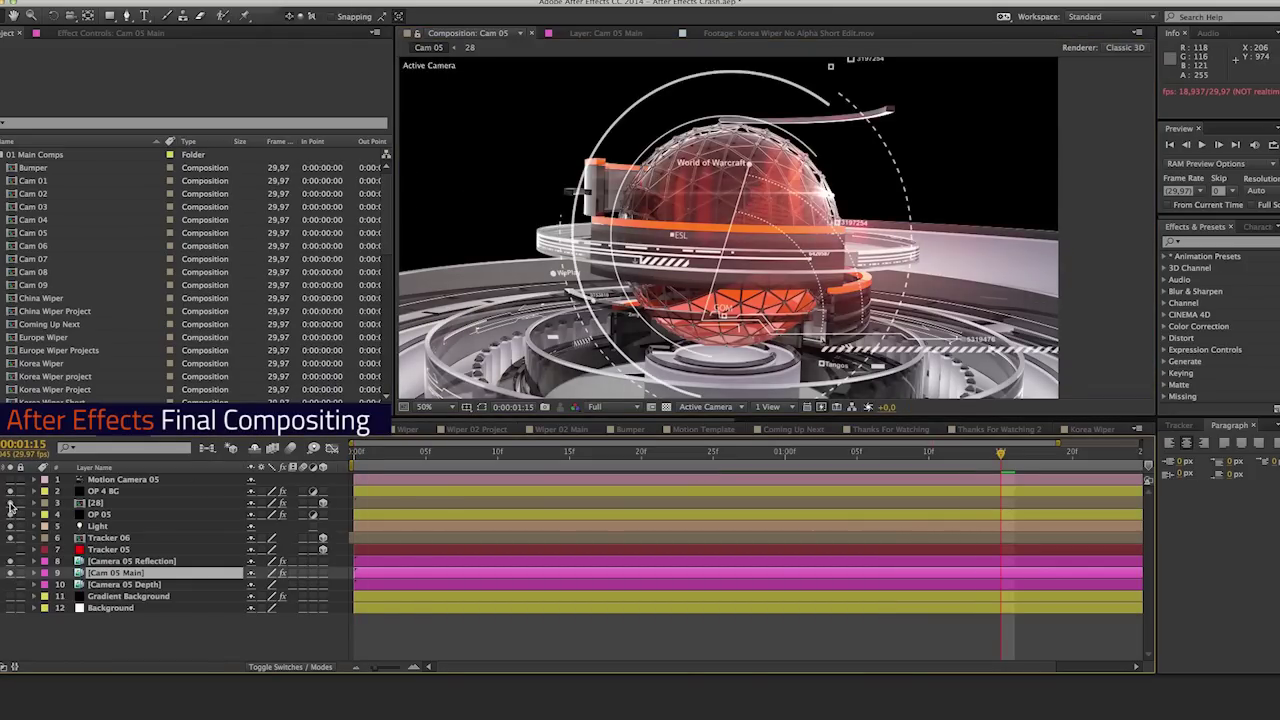
left_click(10, 608)
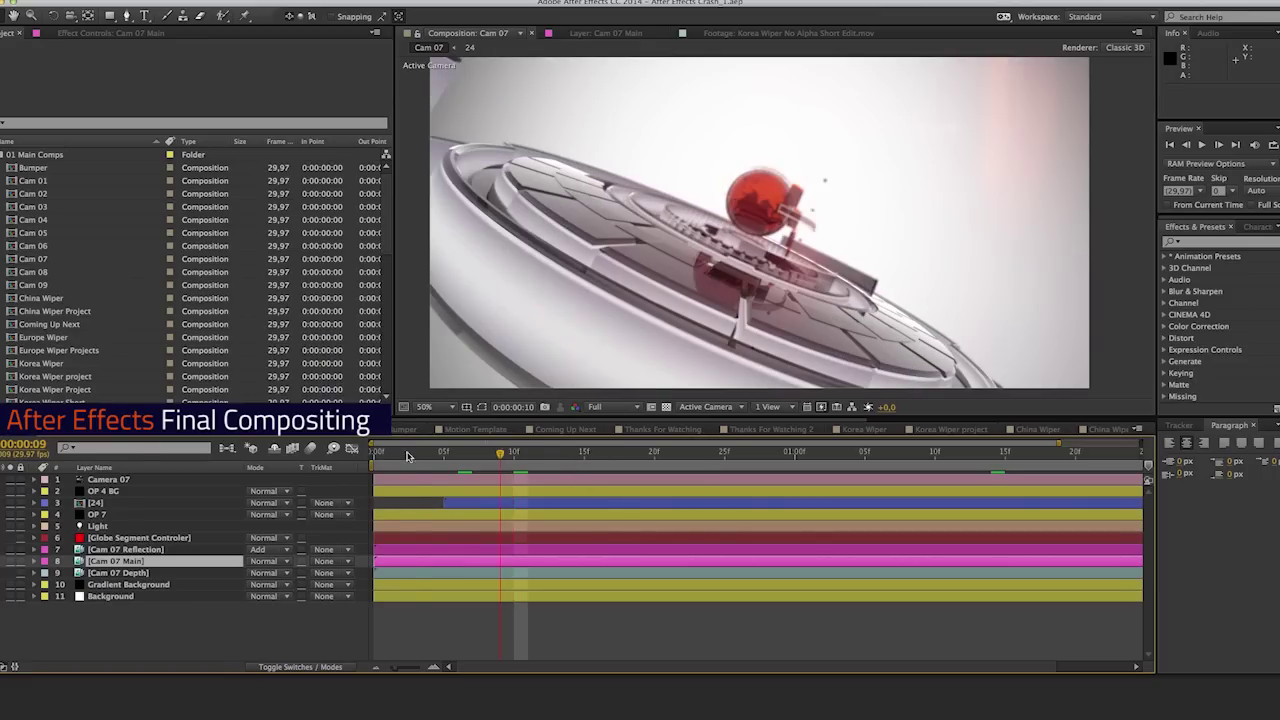
- Open the Cam 07 Reflection, Main and Depth render passes one by one
double_click(115, 561)
double_click(125, 549)
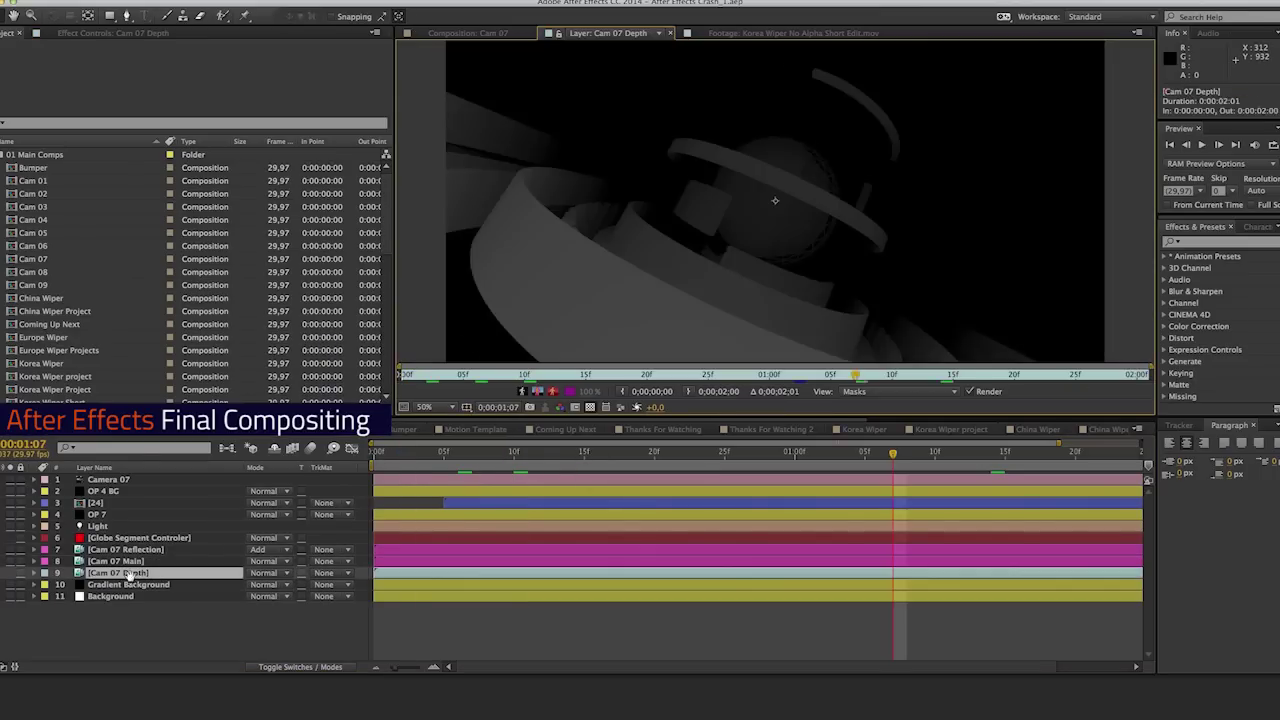
double_click(115, 561)
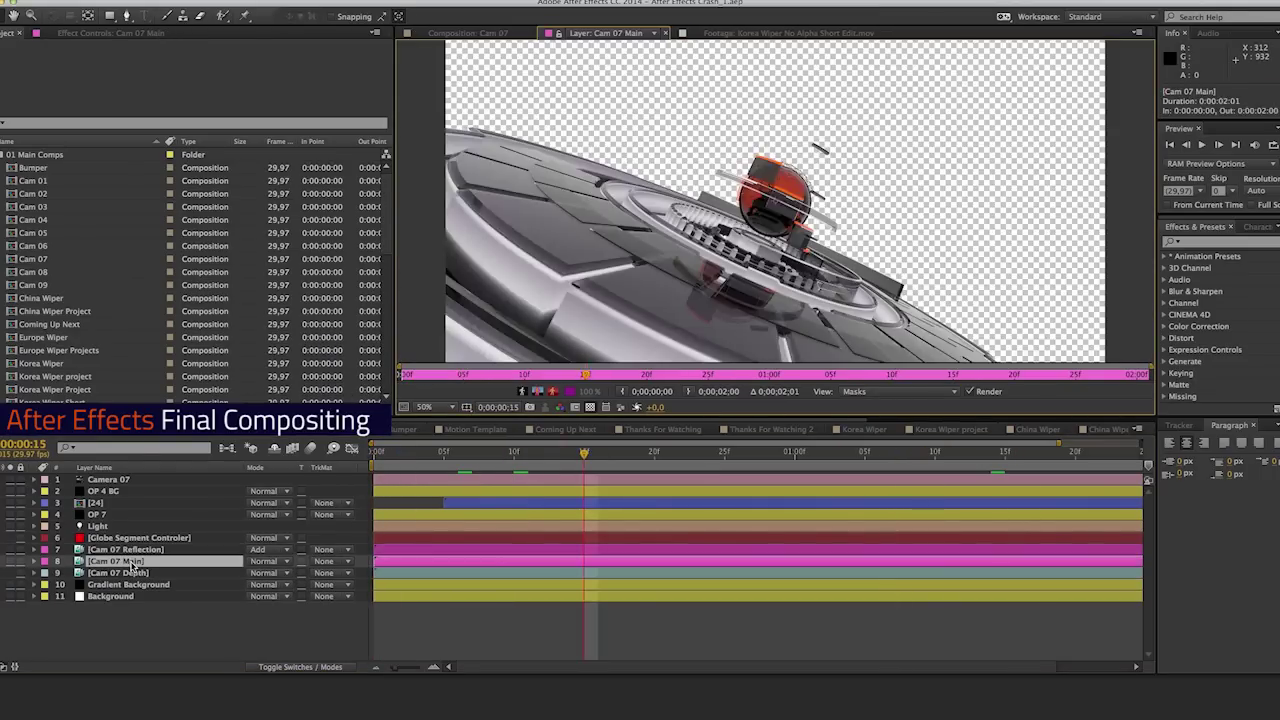
double_click(117, 573)
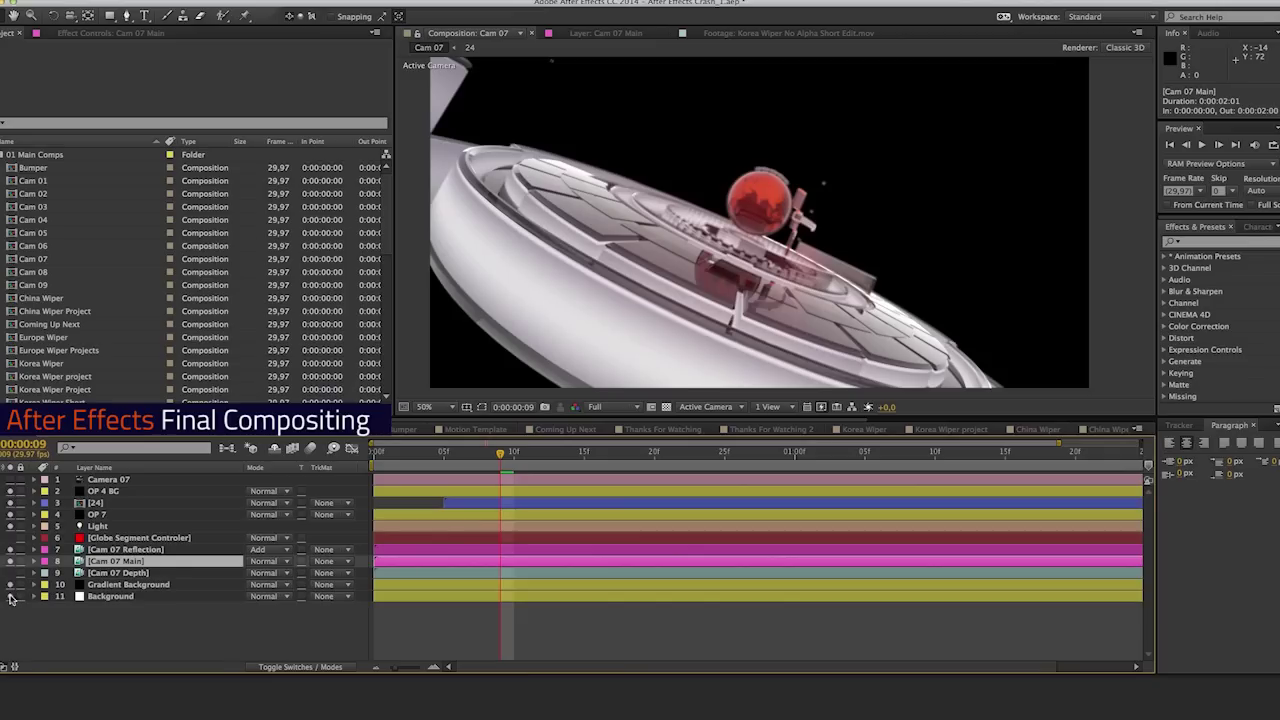
- Turn on Background and OP 4 BG, switch off Light, then open the Cam 08 Reflection pass
left_click(12, 597)
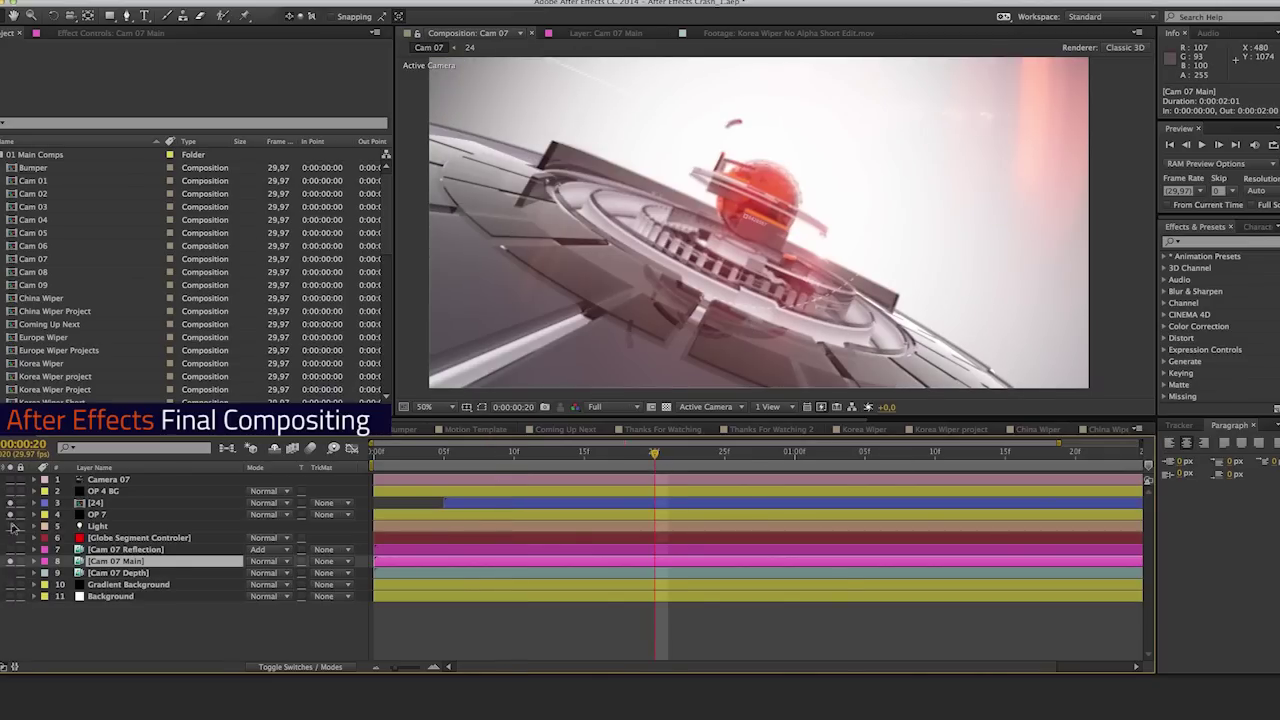
left_click(11, 527)
left_click(10, 492)
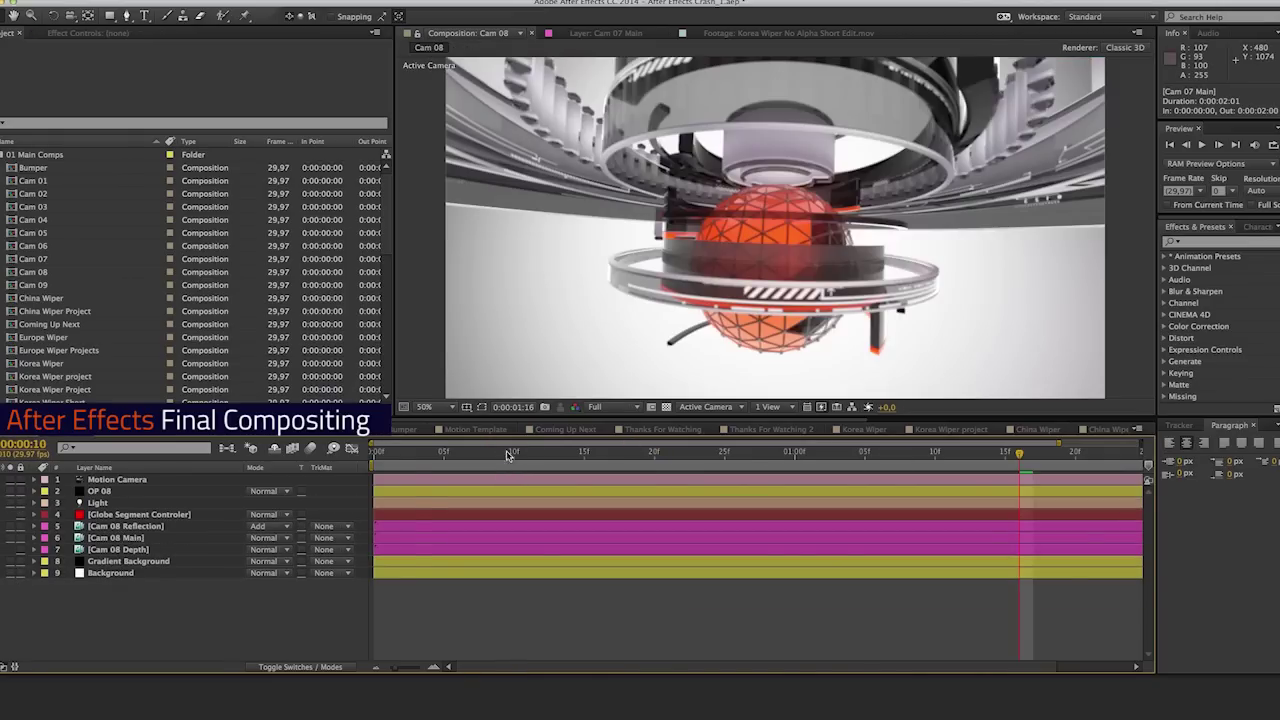
double_click(125, 526)
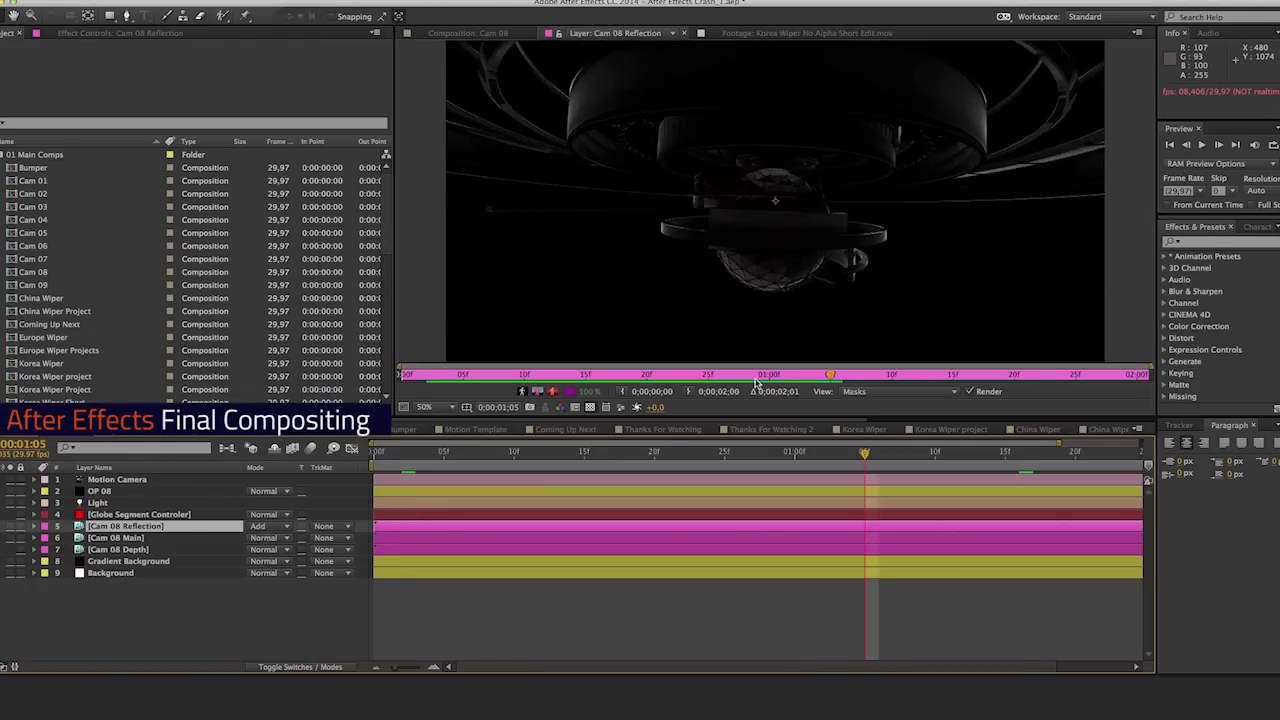
- Play the Cam 08 Main pass alone, then return to the full Cam 08 composite
double_click(113, 538)
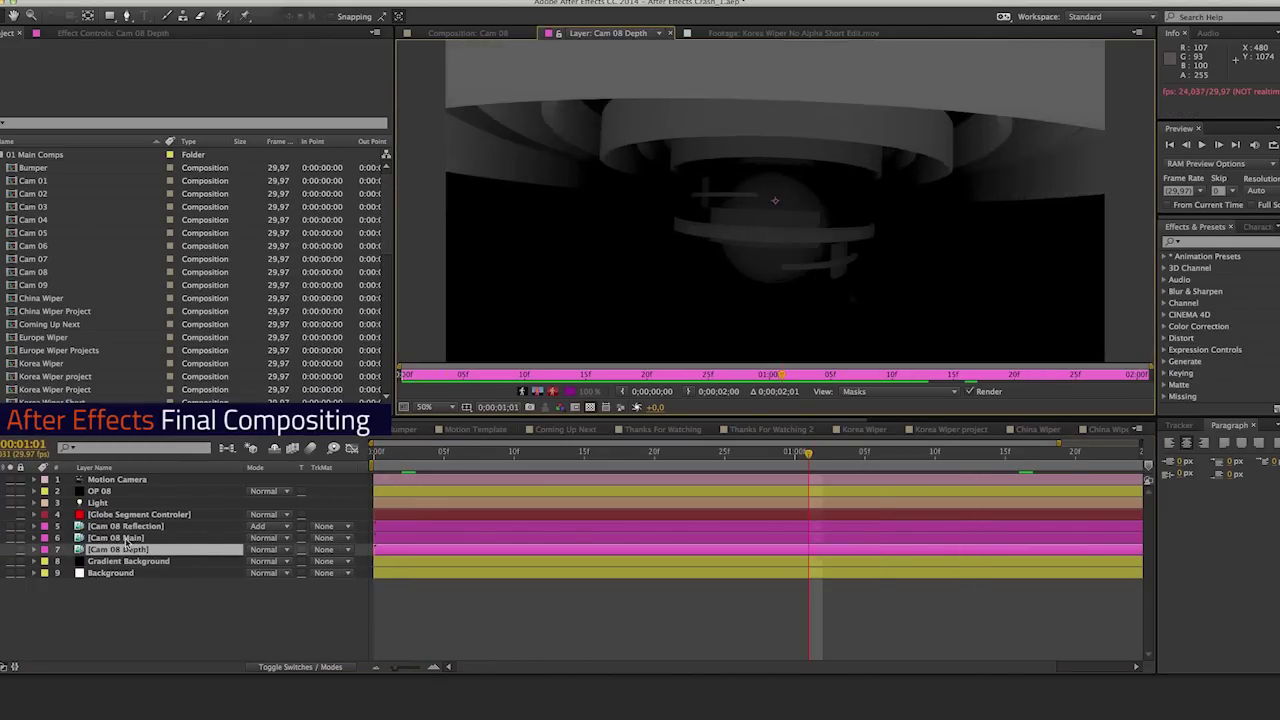
key("space")
left_click(175, 458)
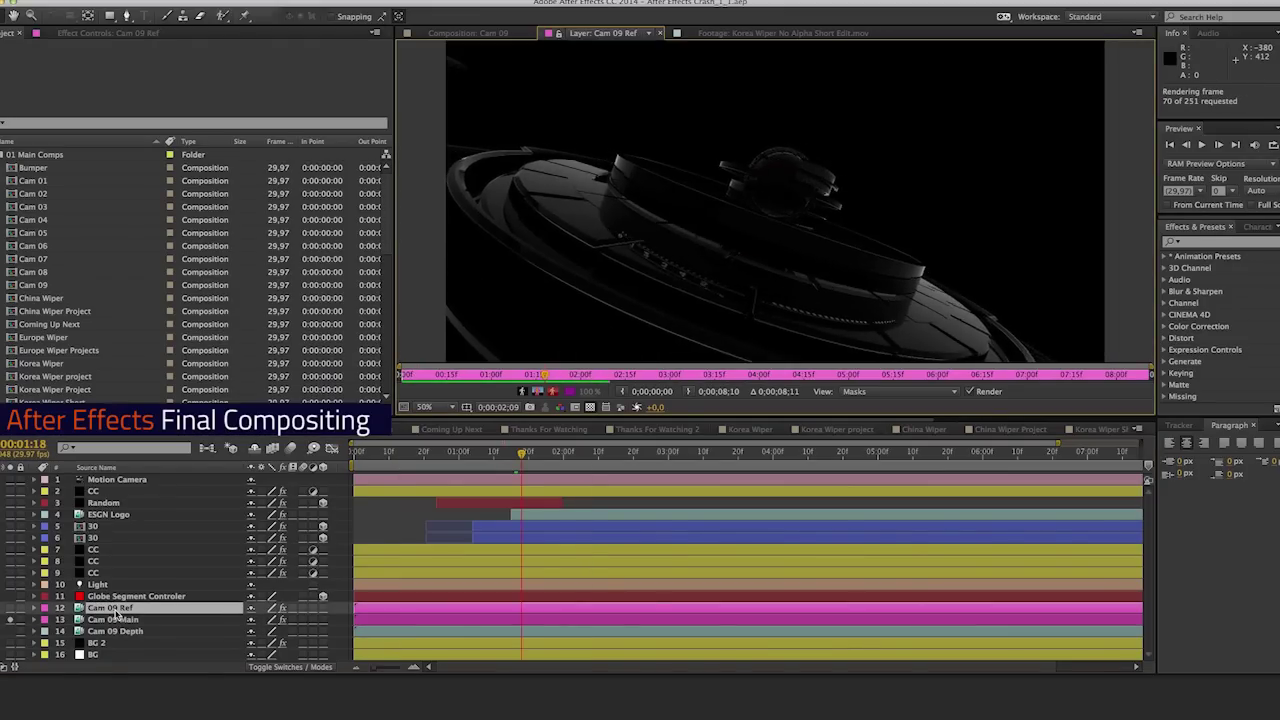
- Open the Cam 09 composite and turn on the BG layer's grey gradient backdrop
double_click(115, 631)
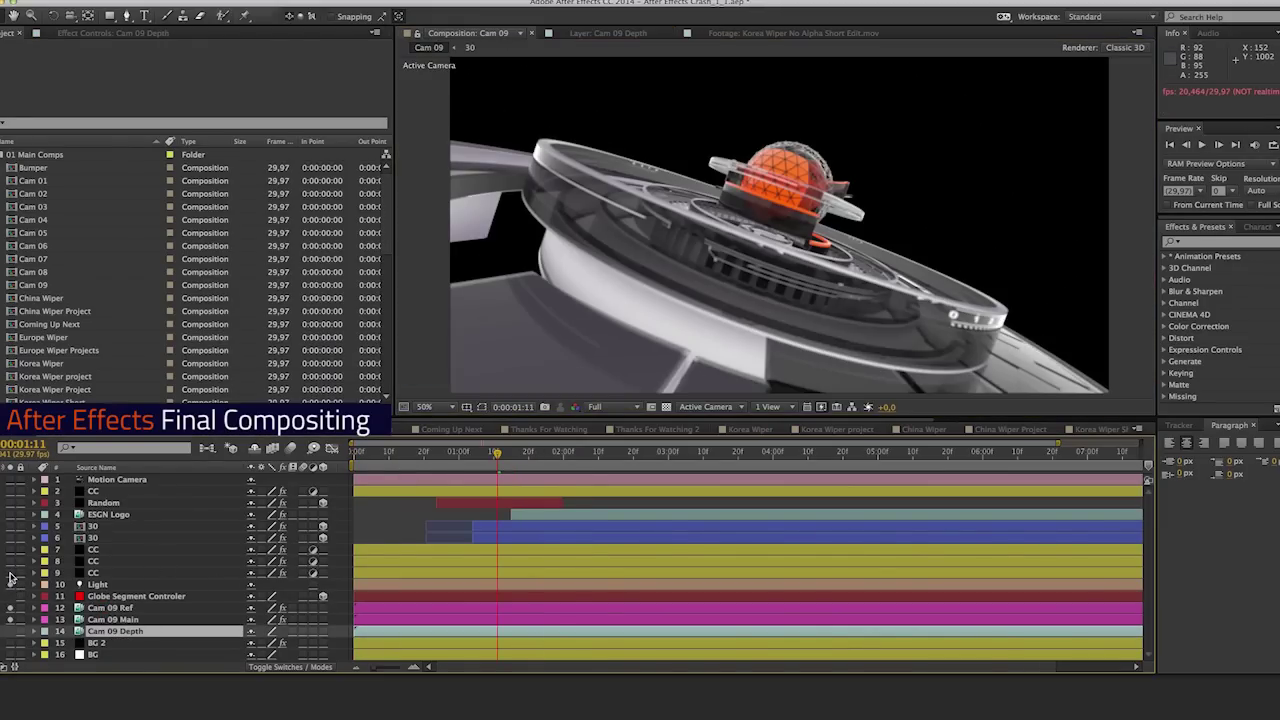
left_click(6, 584)
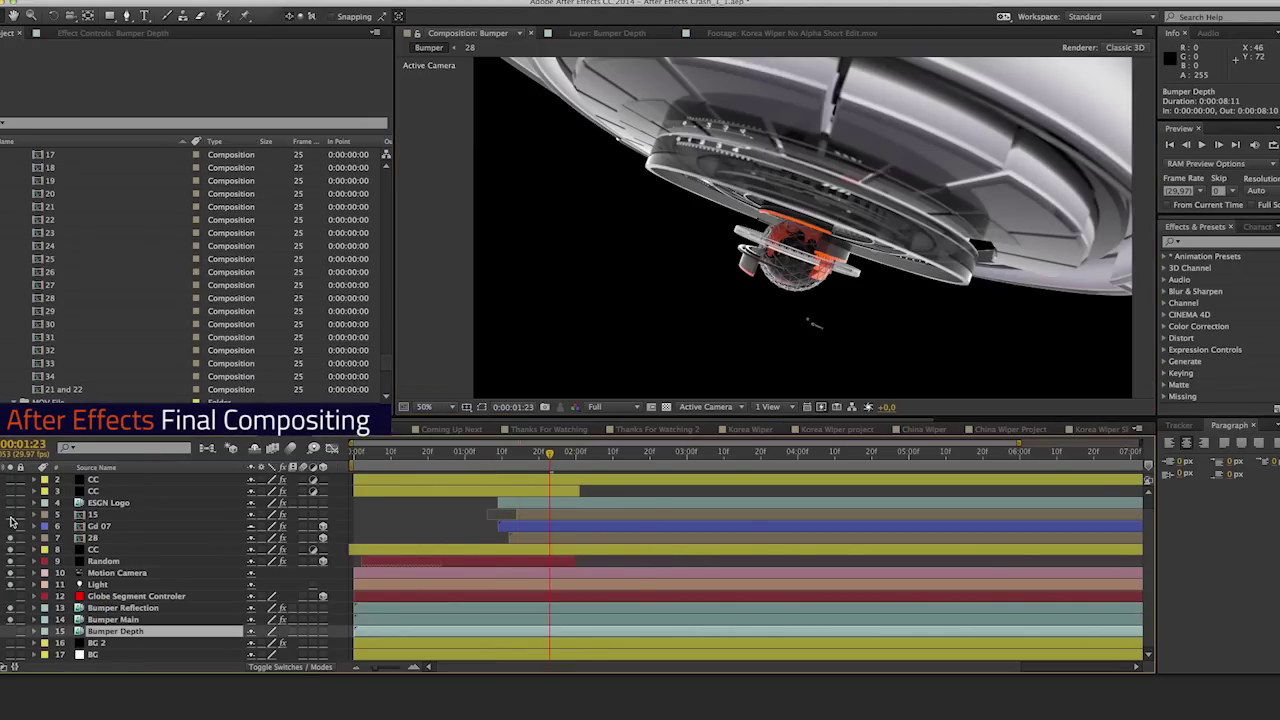
left_click(10, 653)
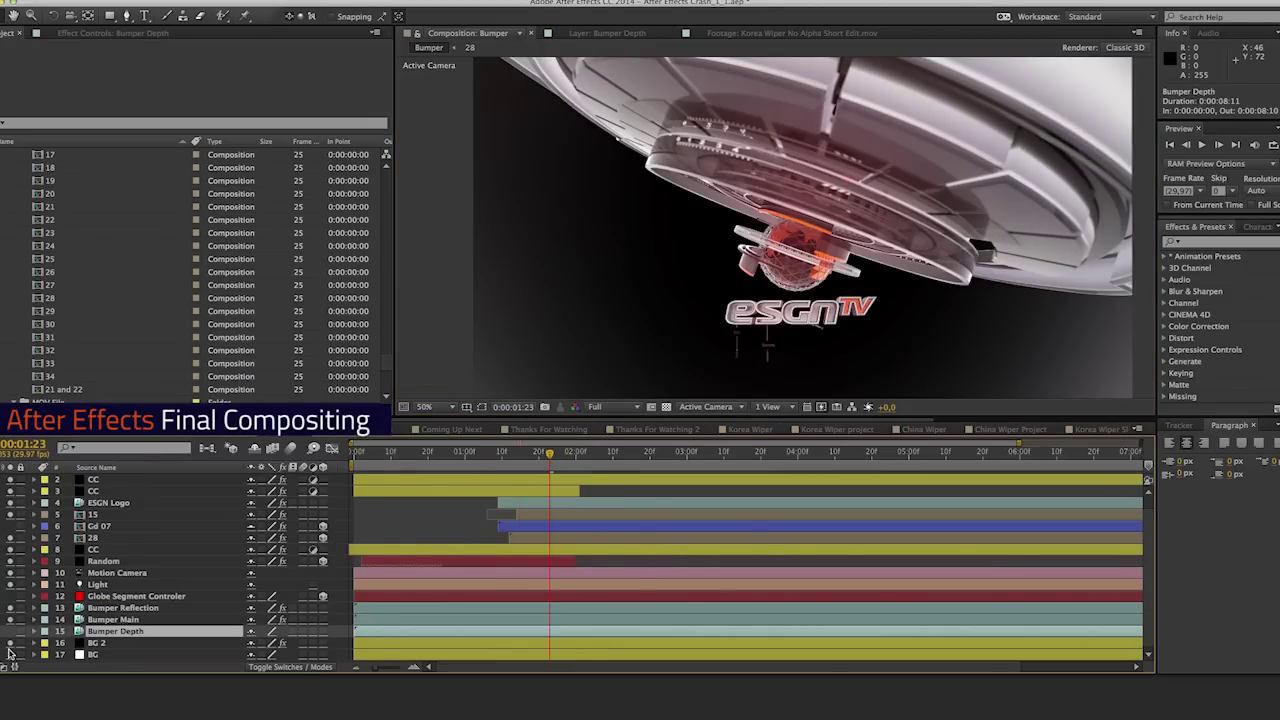